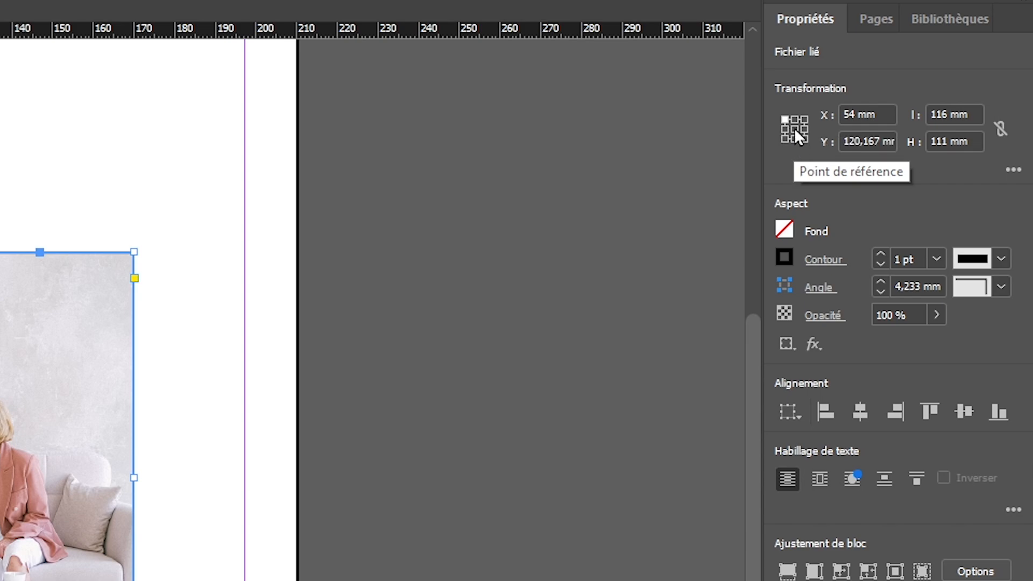
Set the image frame's reference point to its centre and show the additional transformation options.
click(794, 129)
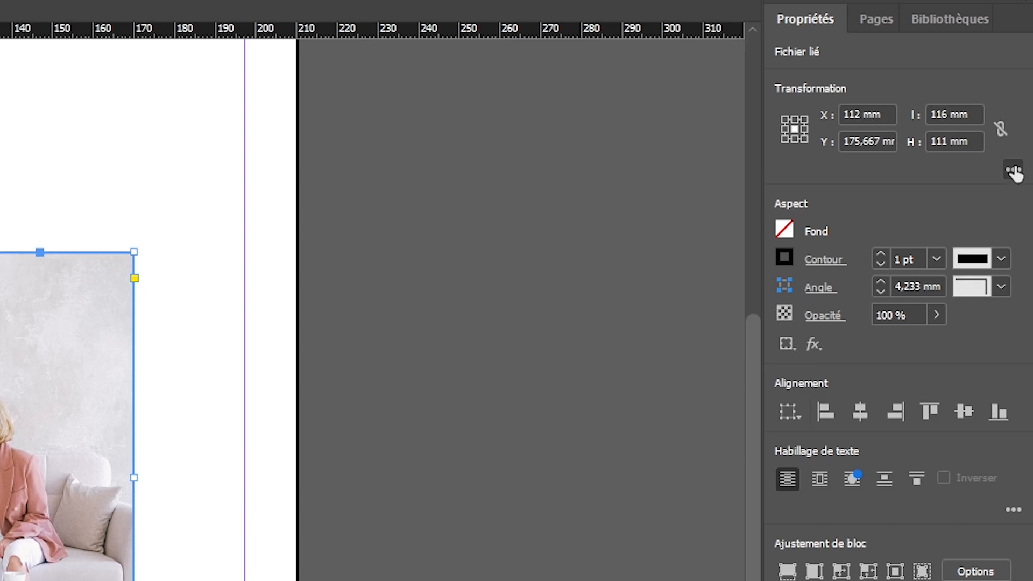
click(1015, 171)
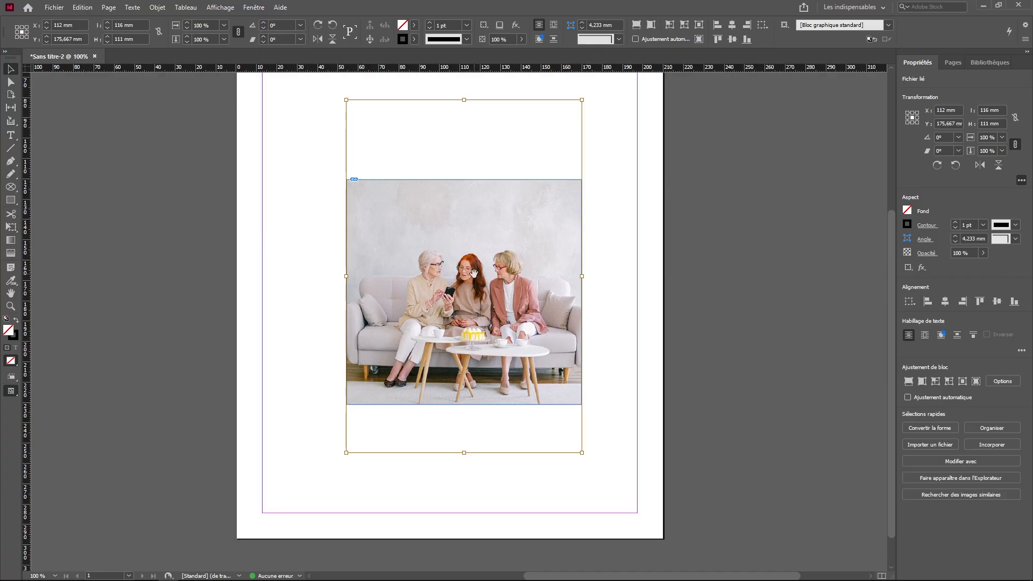
Try to scale the photo inside its frame down to about 77 × 115 mm, undo it, and deselect.
click(474, 274)
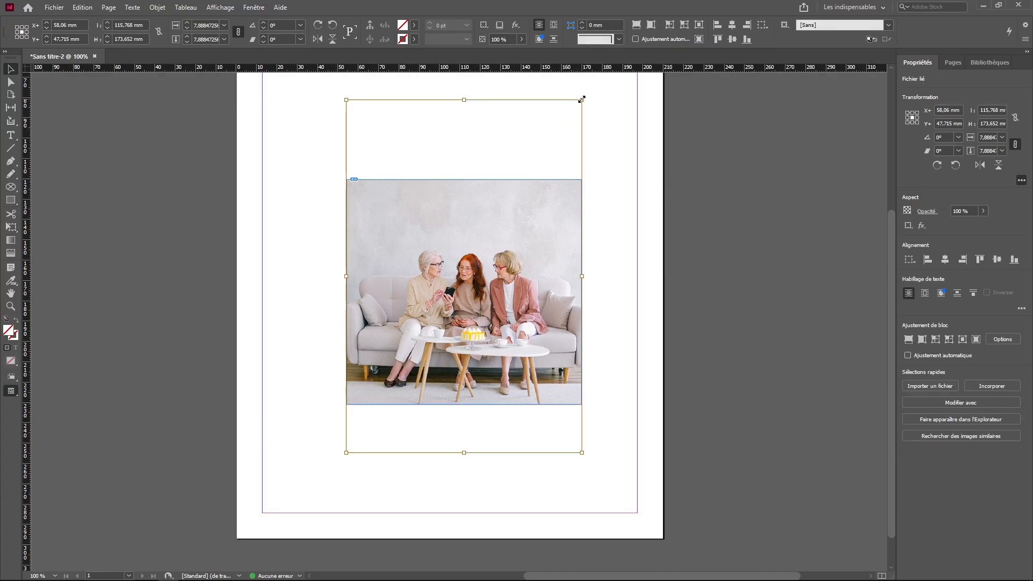
drag(582, 99, 502, 218)
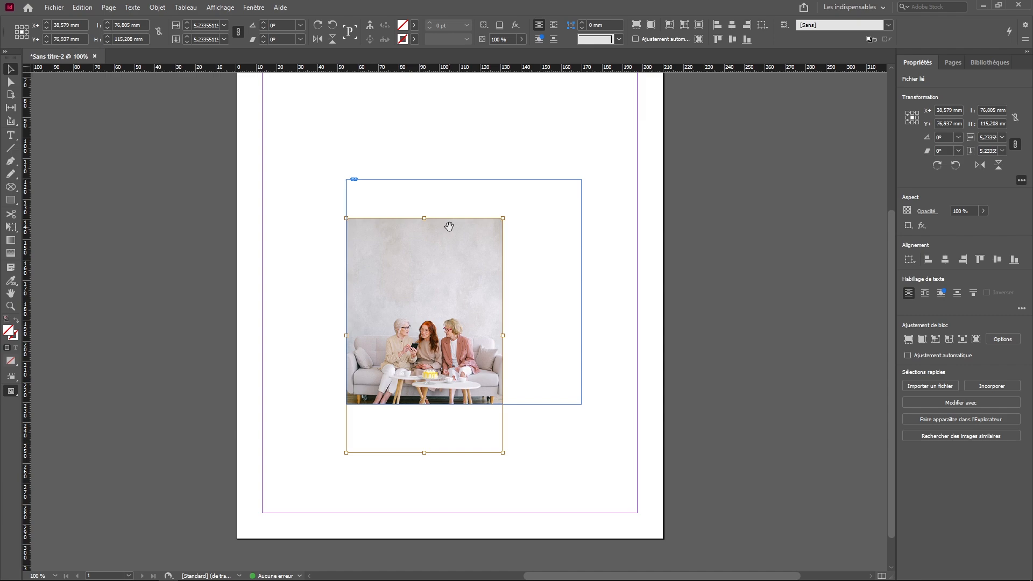
key(ctrl+alt+shift+c)
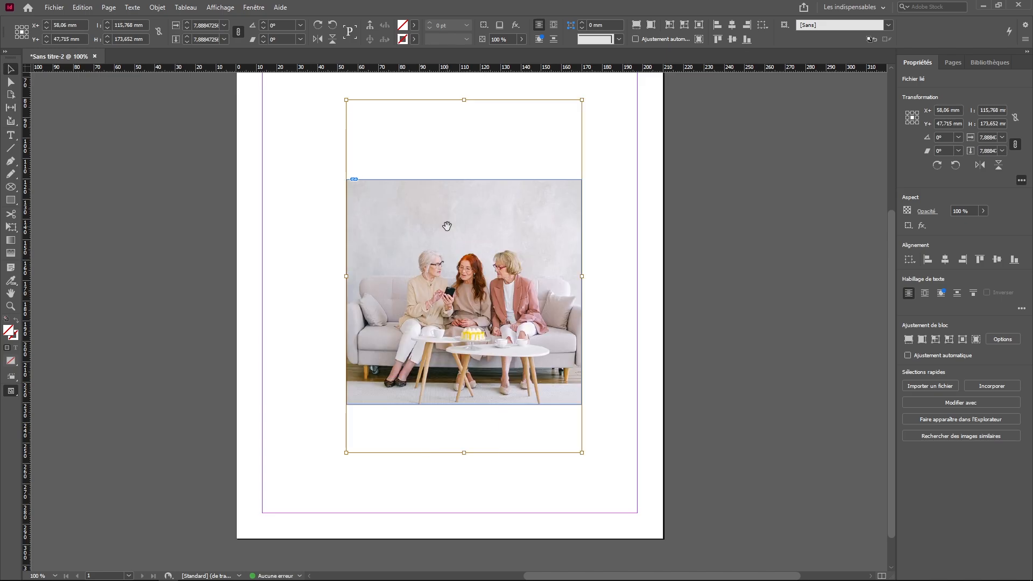
click(319, 197)
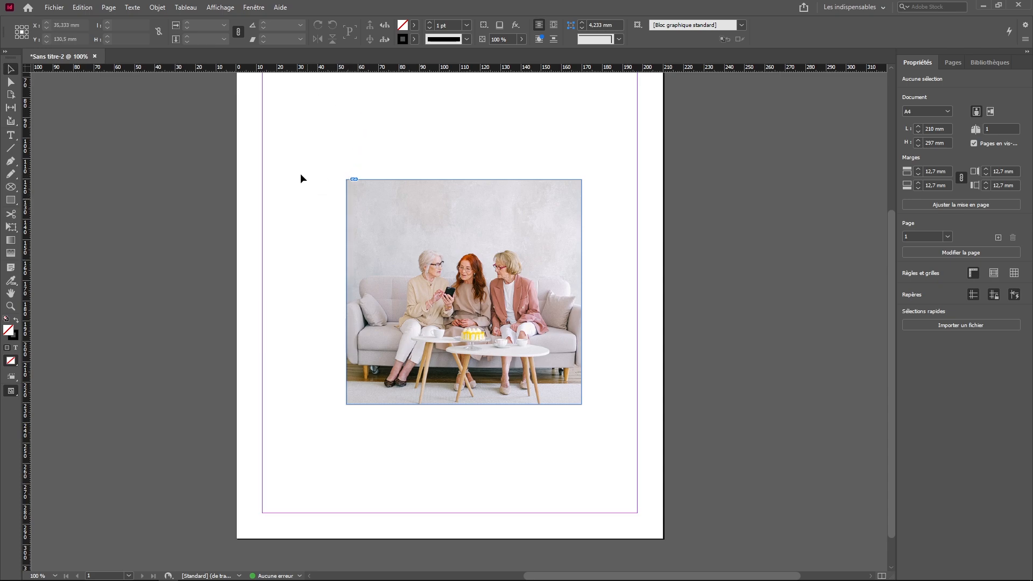
Show the Liens panel, collapse its link information, and detach it as a floating panel beside the page.
click(253, 8)
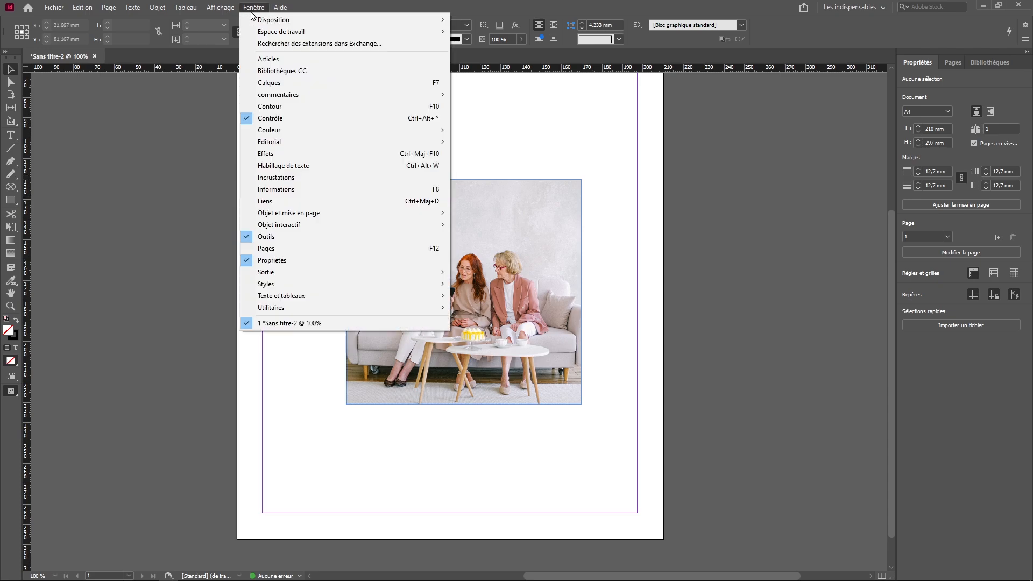
click(280, 204)
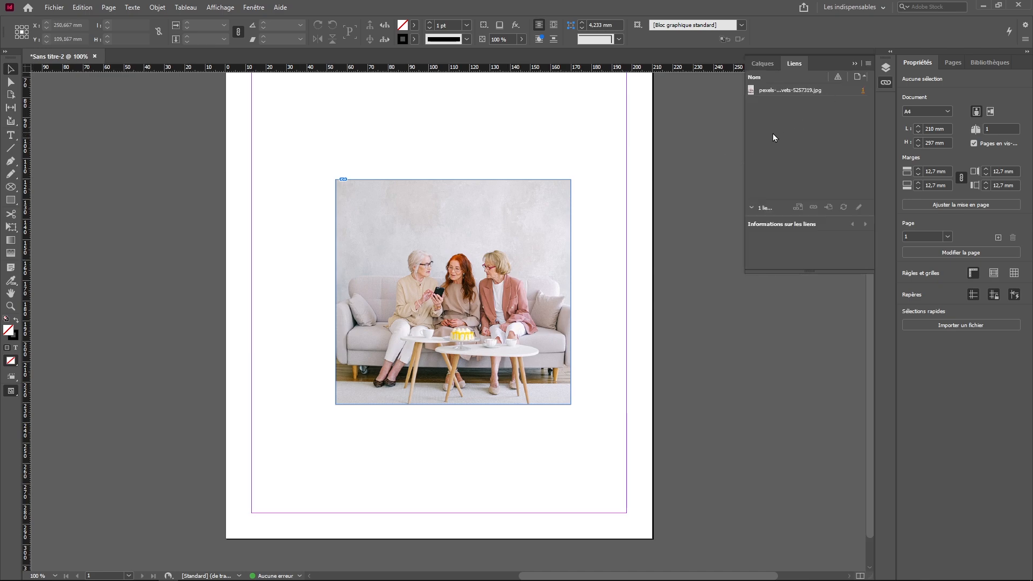
click(752, 208)
drag(786, 72, 729, 120)
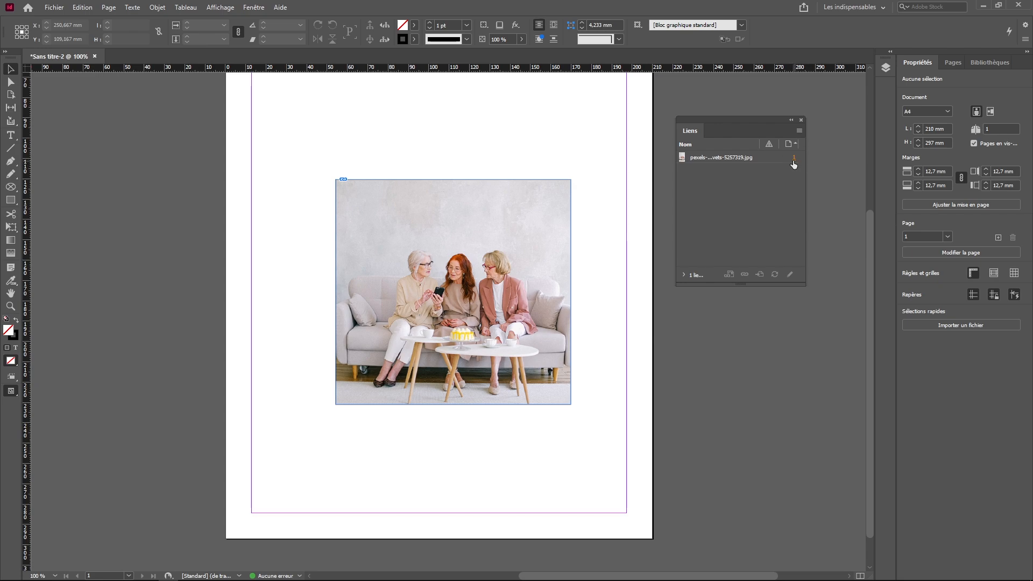
Expand the link information and enlarge the Liens panel to display the full details of the placed photo's link.
click(683, 276)
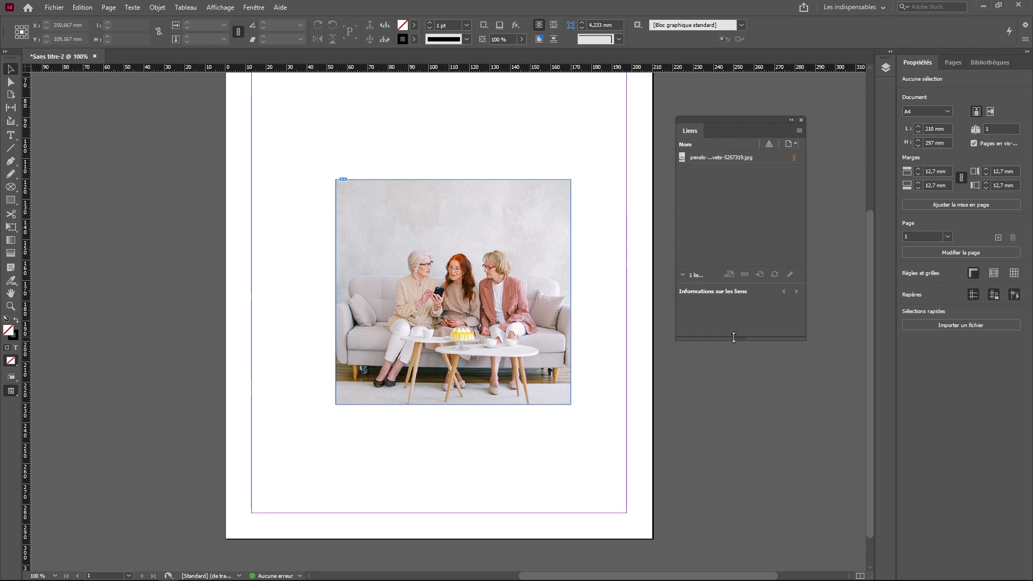
drag(741, 342, 735, 466)
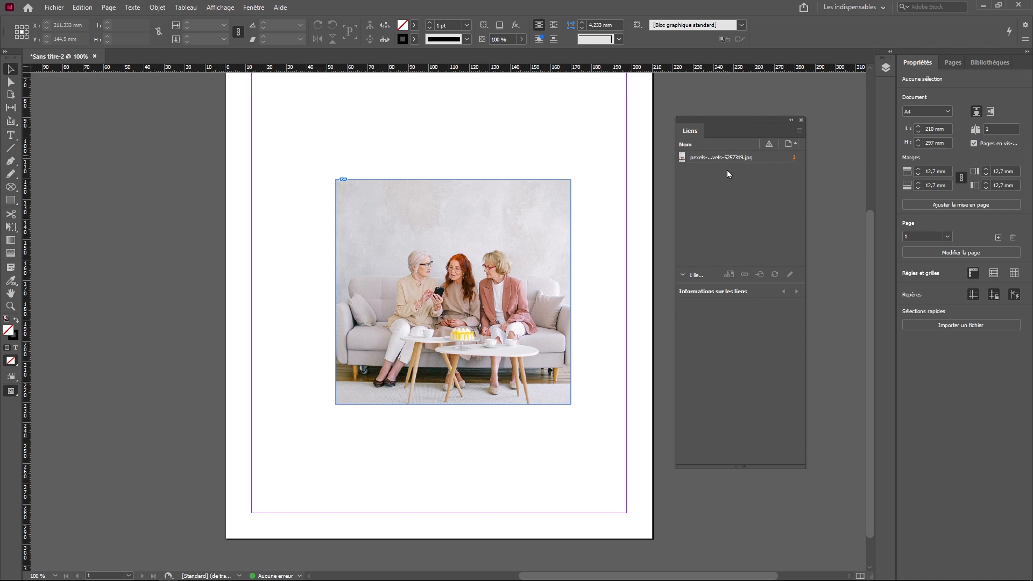
click(717, 159)
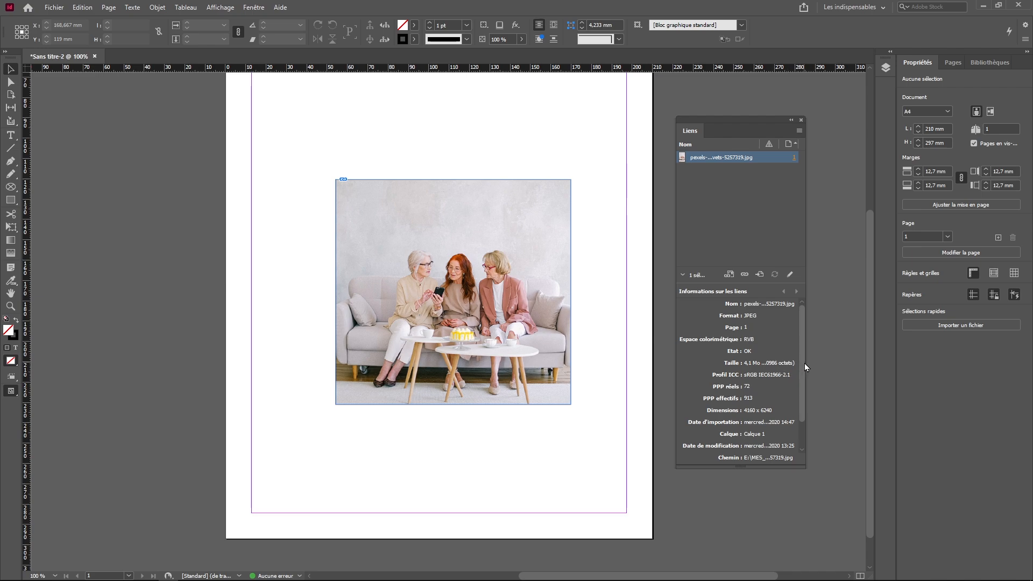
drag(805, 363, 845, 363)
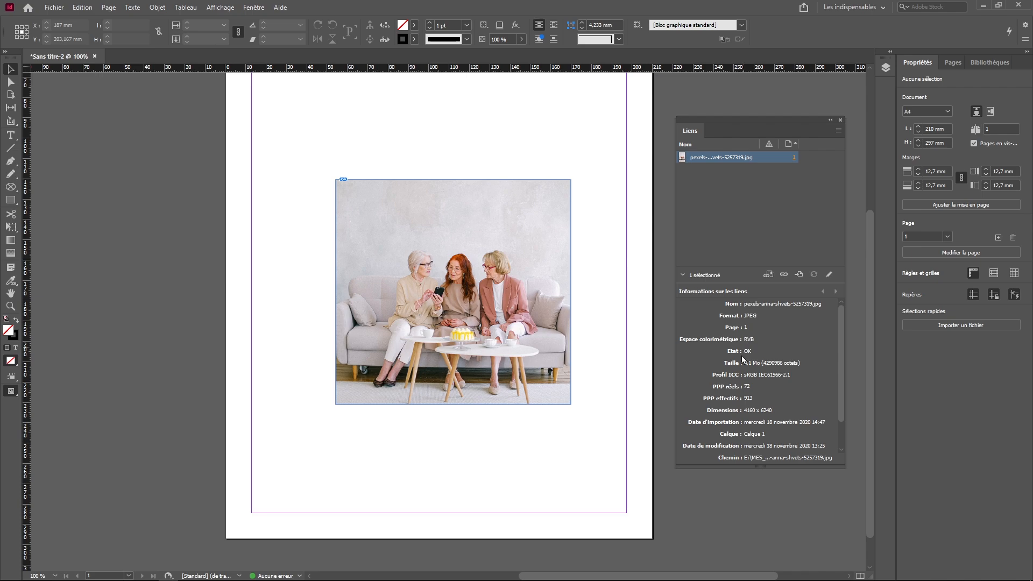
Relink the selected frame to the mountain lake JPG and fit the image to fill the frame proportionally.
click(467, 237)
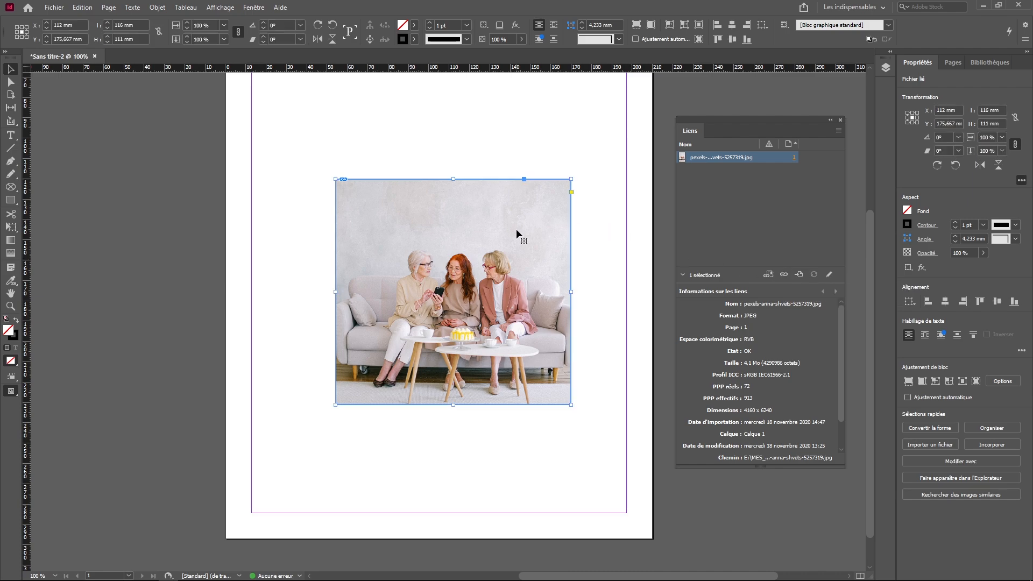
click(785, 275)
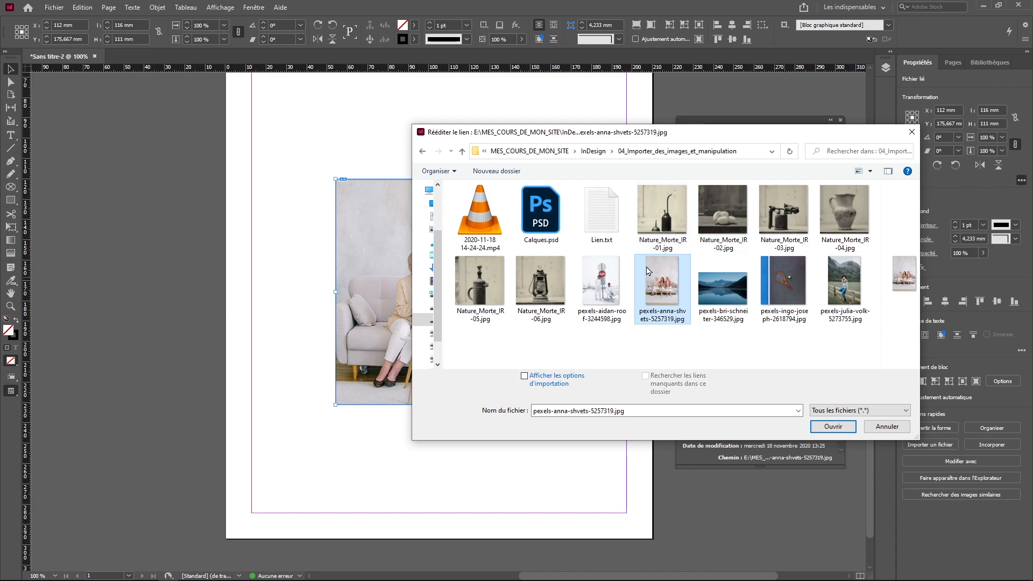
double_click(708, 271)
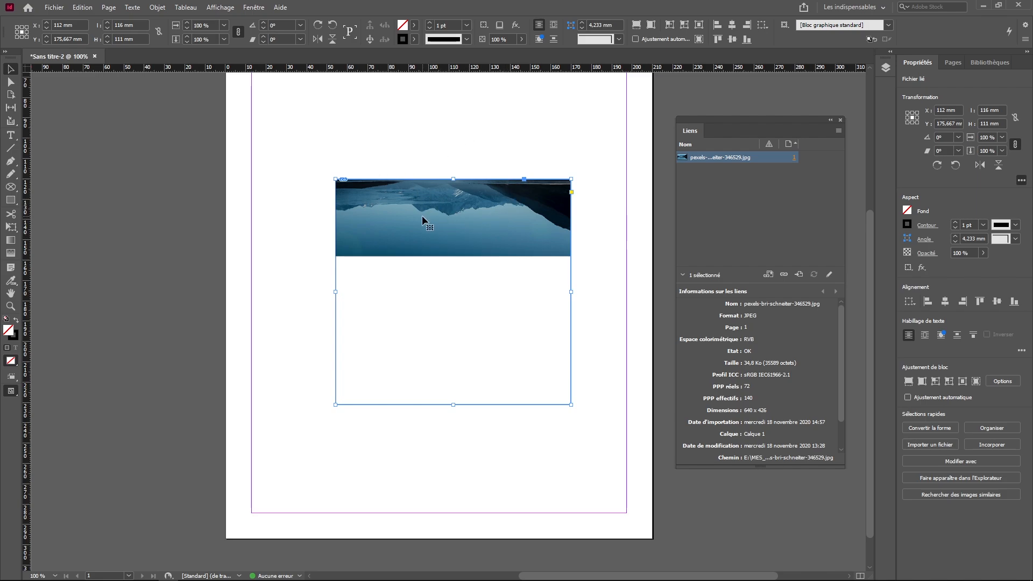
click(909, 381)
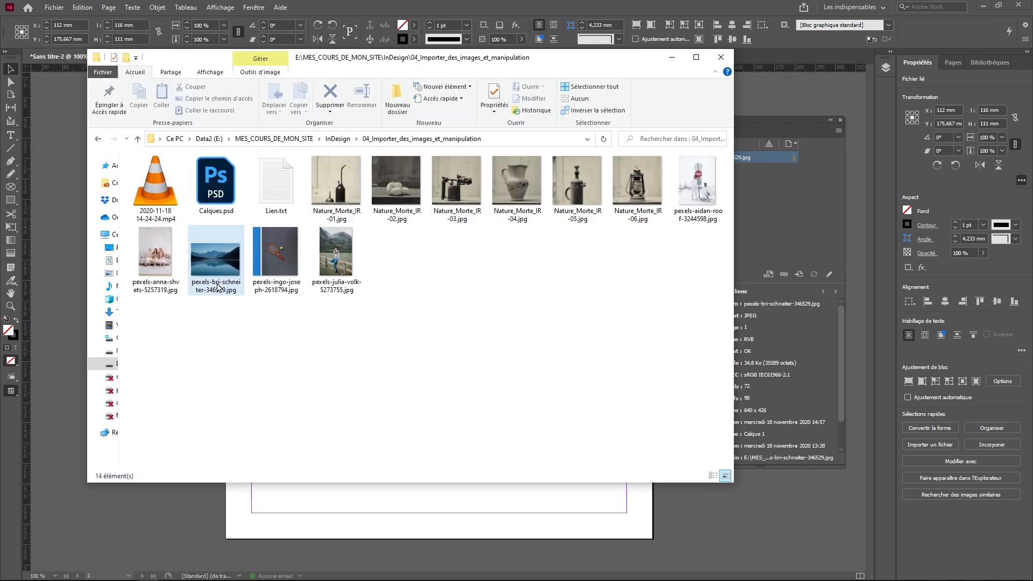
In File Explorer, rename the mountain lake photo rzer.jpg and return to the InDesign document.
right_click(215, 289)
click(247, 545)
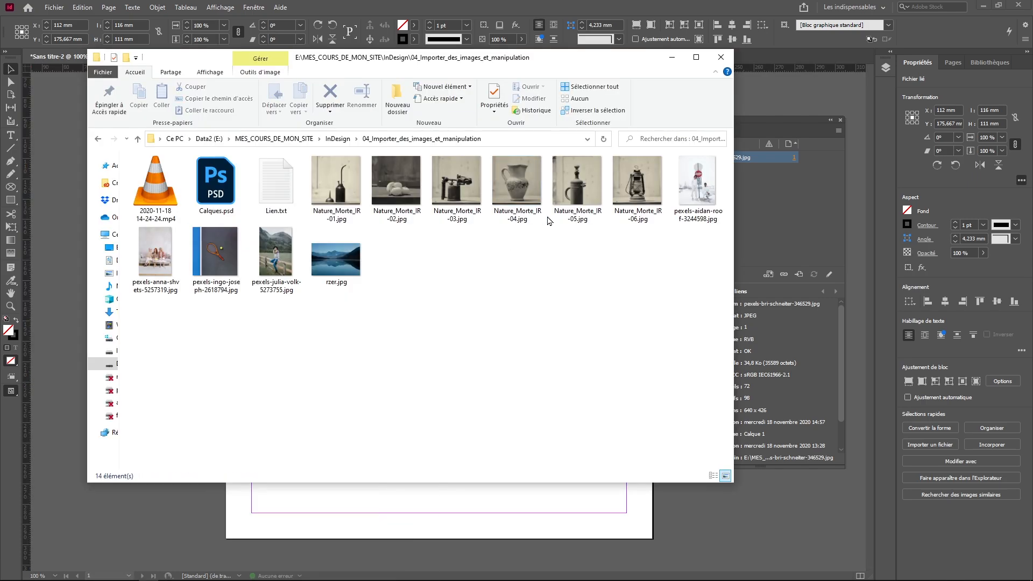
click(672, 57)
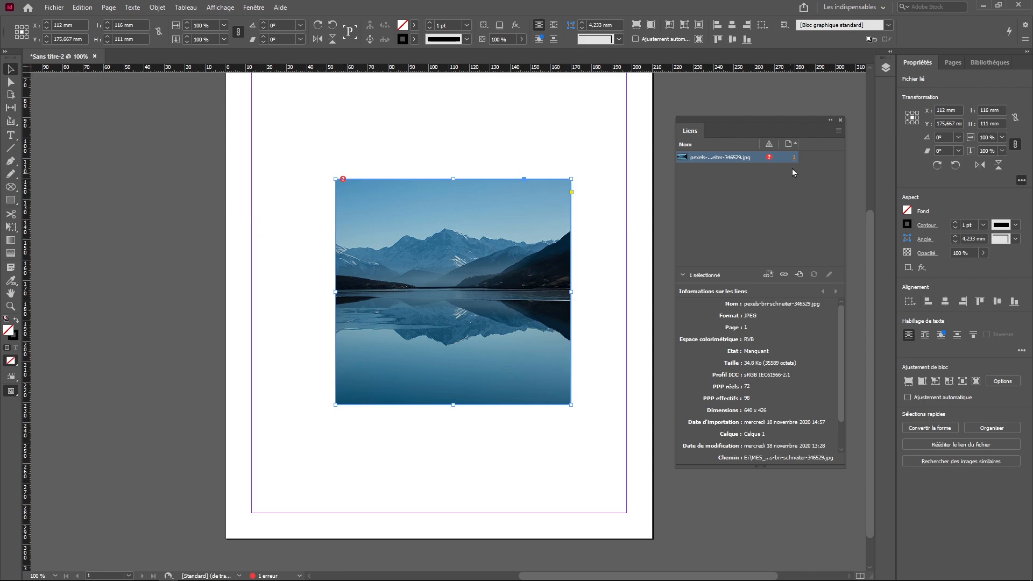
Repair the missing link of the lake image by relinking it to rzer.jpg.
mouse_move(768, 157)
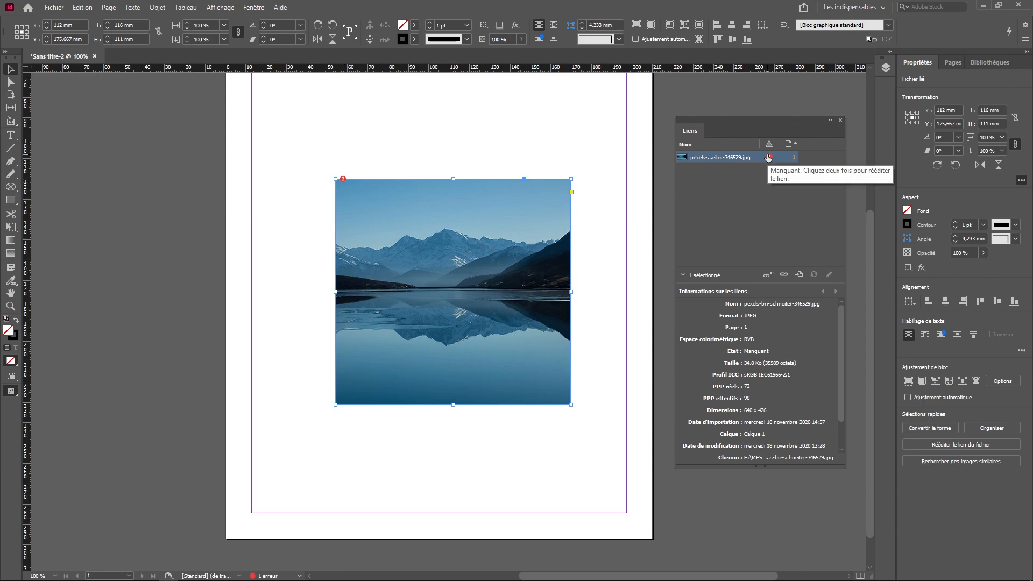
double_click(768, 158)
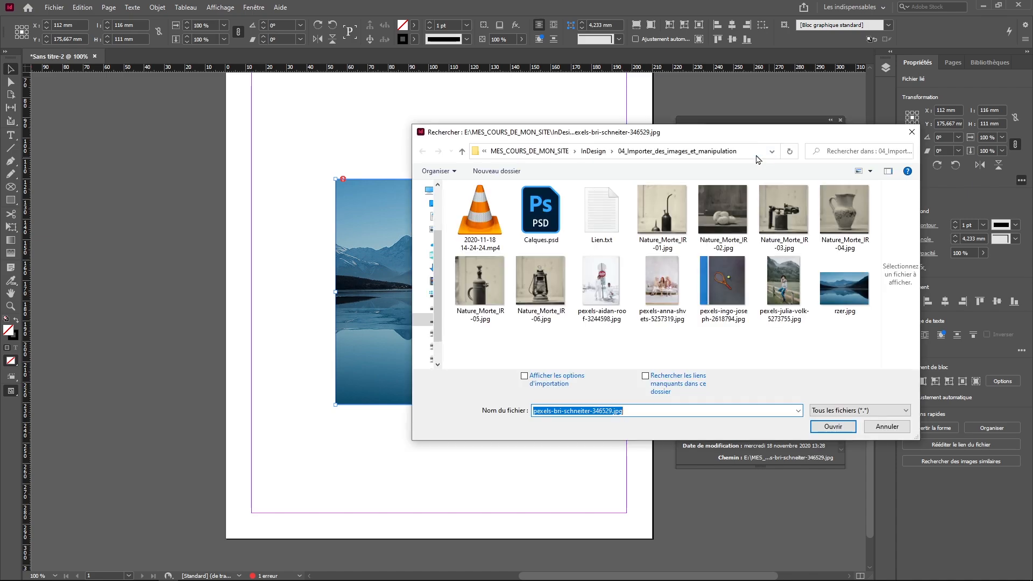
click(832, 292)
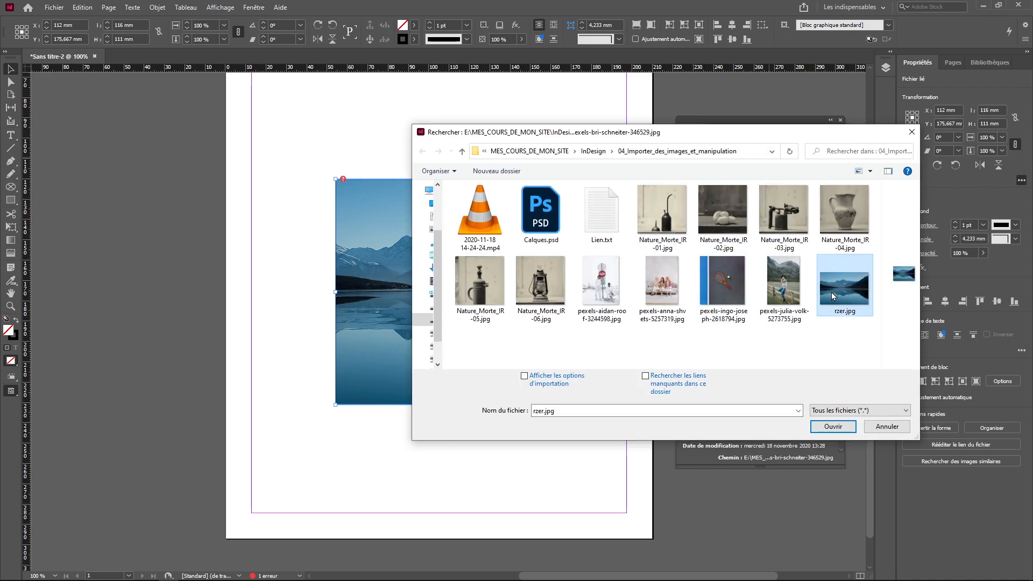
click(835, 426)
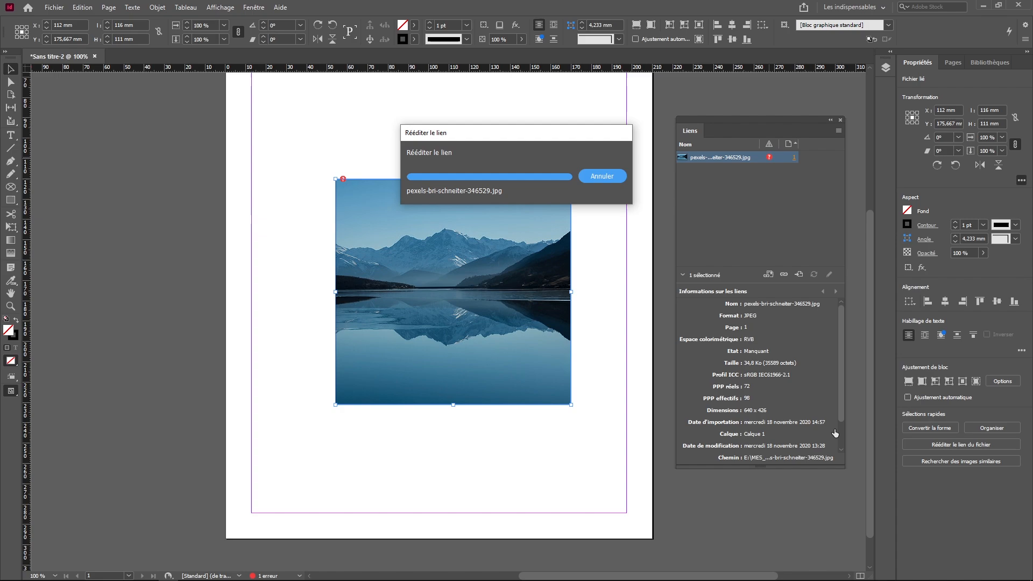
click(695, 158)
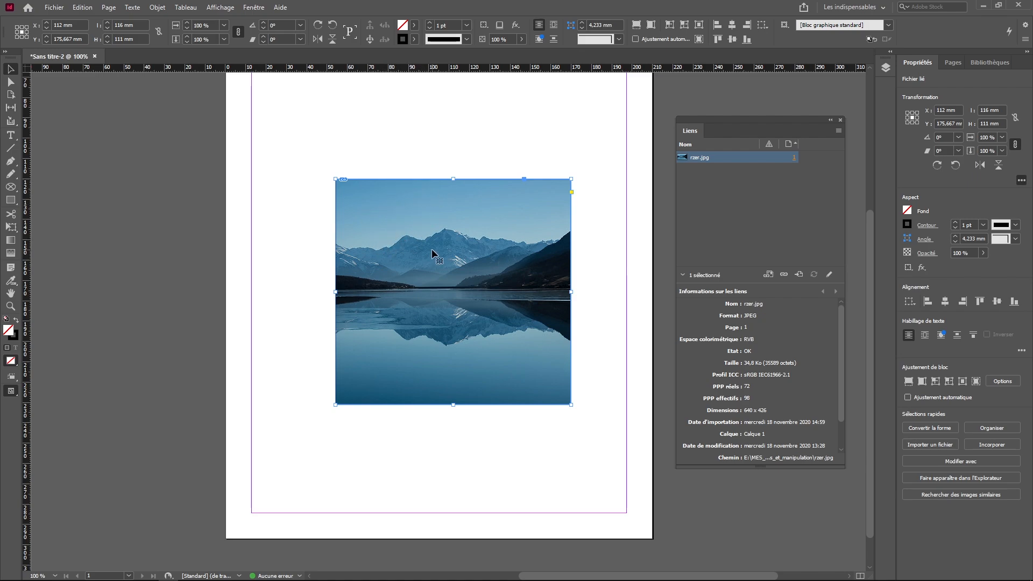
Scale the lake image together with its frame down to about 68 × 65 mm and move it higher on the page.
drag(572, 179, 474, 273)
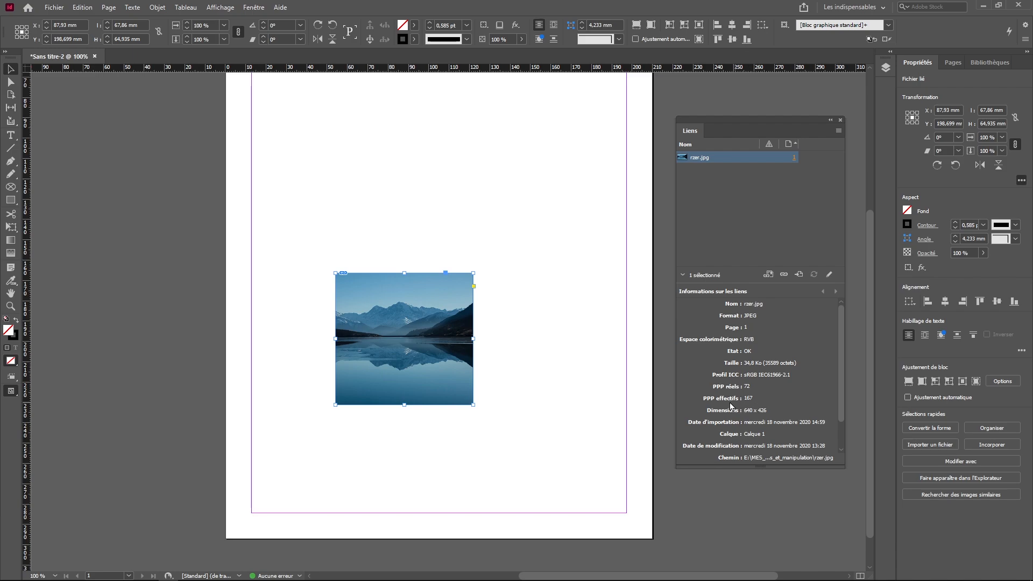
click(549, 303)
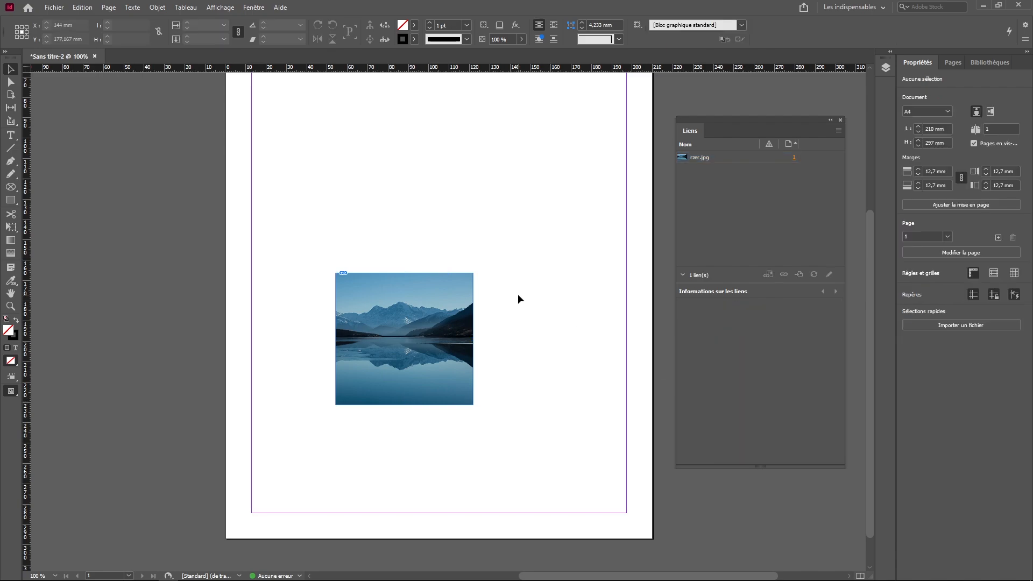
ctrl+alt+click(510, 294)
ctrl+alt+click(488, 295)
ctrl+click(561, 334)
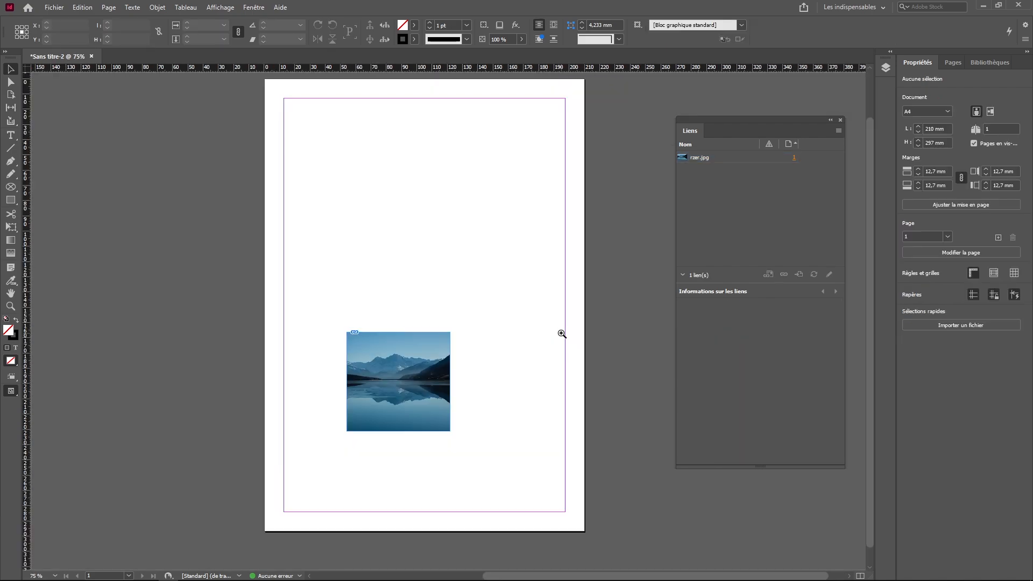
drag(418, 382, 409, 251)
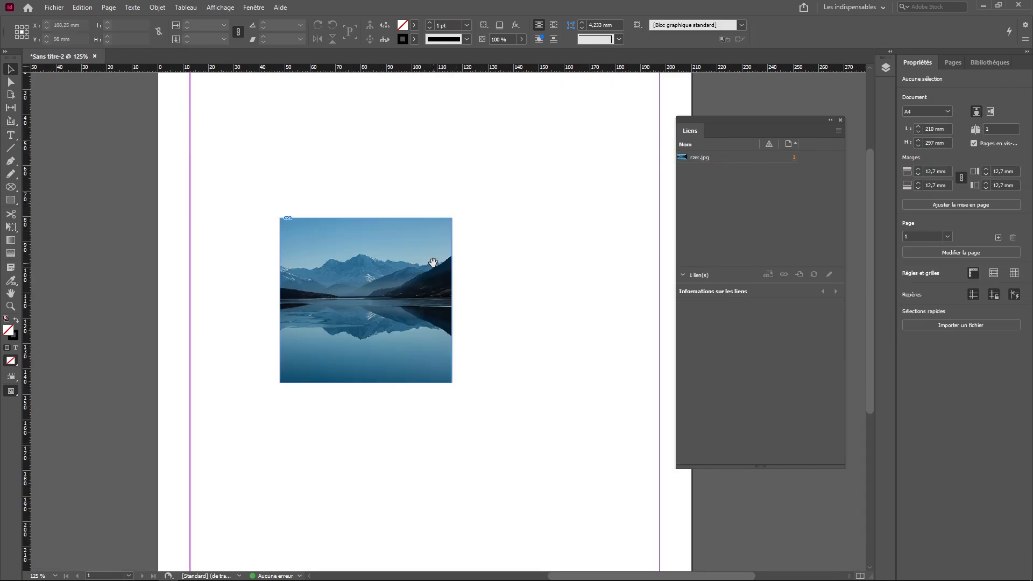
Delete the lake image and start importing Calques.psd with the import options displayed.
click(433, 263)
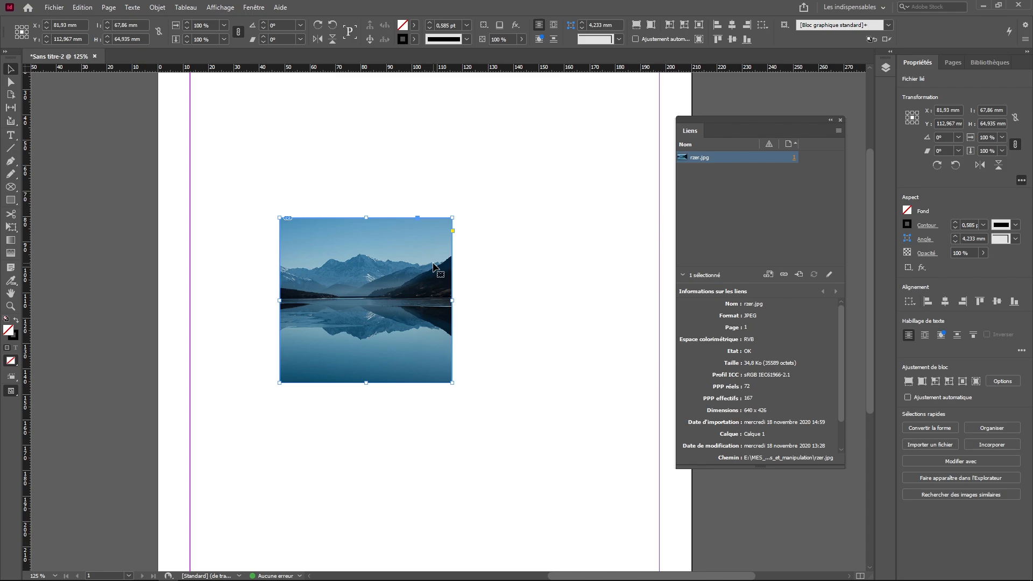
key(Delete)
click(53, 7)
click(73, 155)
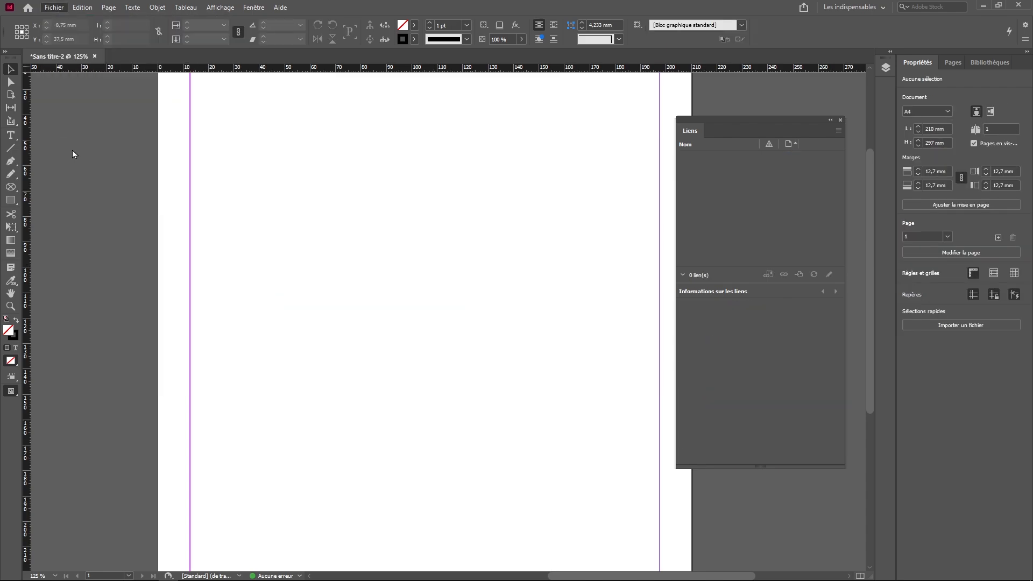
click(541, 210)
drag(630, 136, 521, 129)
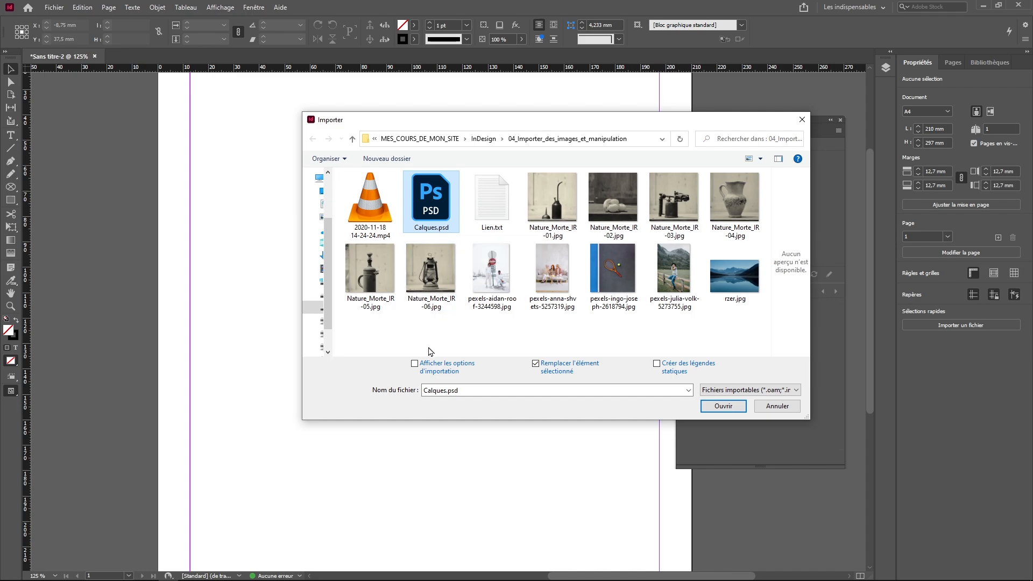
click(451, 373)
click(723, 406)
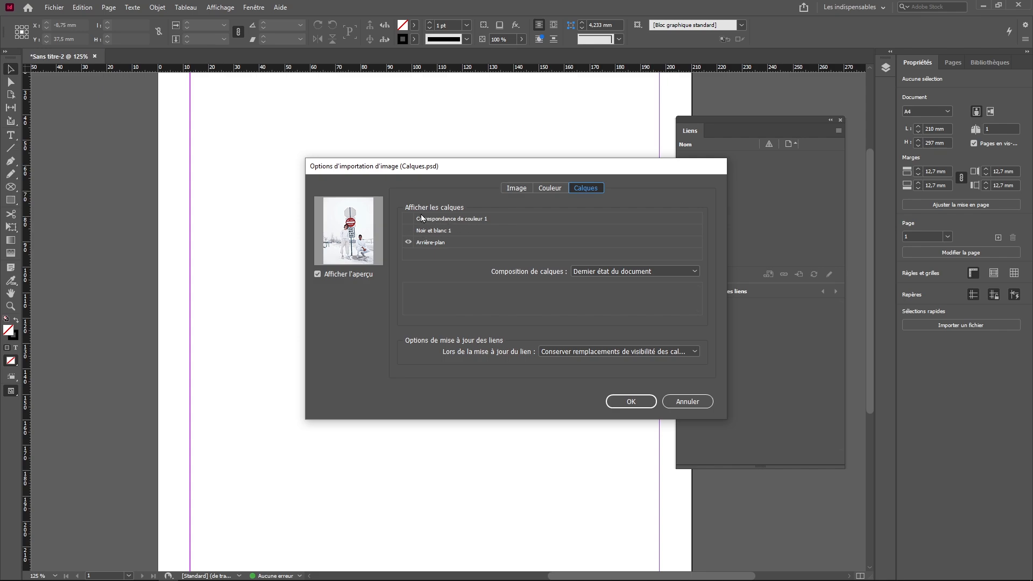
In the layer import options, show Noir et blanc 1 and Correspondance de couleur 1, and set the layer composition to N&B.
click(408, 231)
click(408, 219)
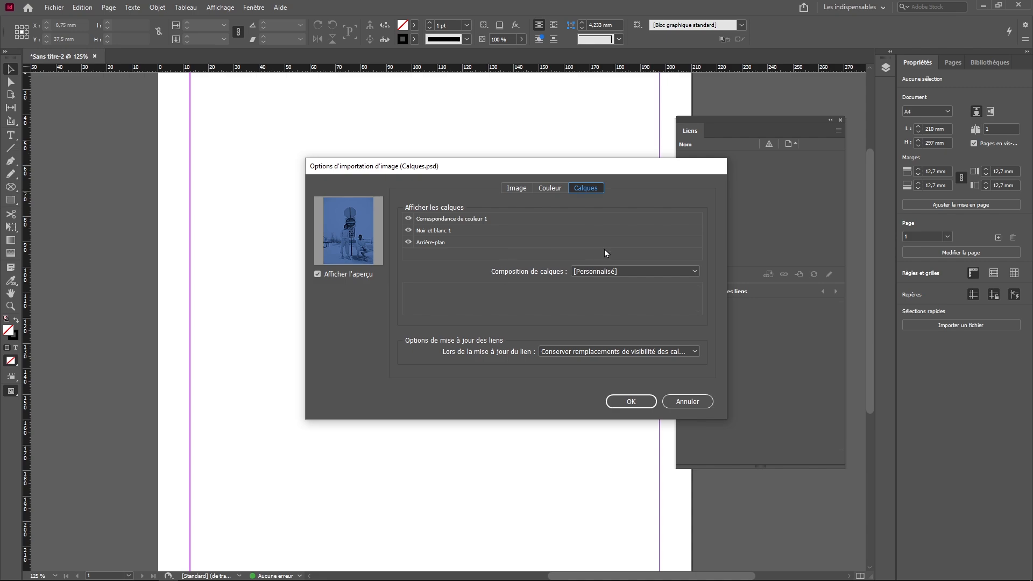
click(648, 270)
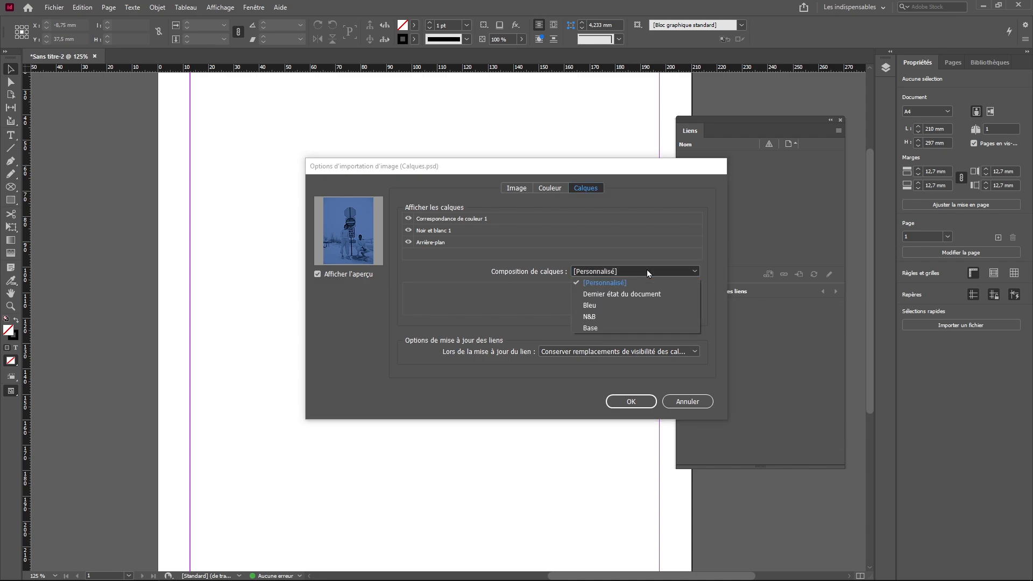
click(602, 318)
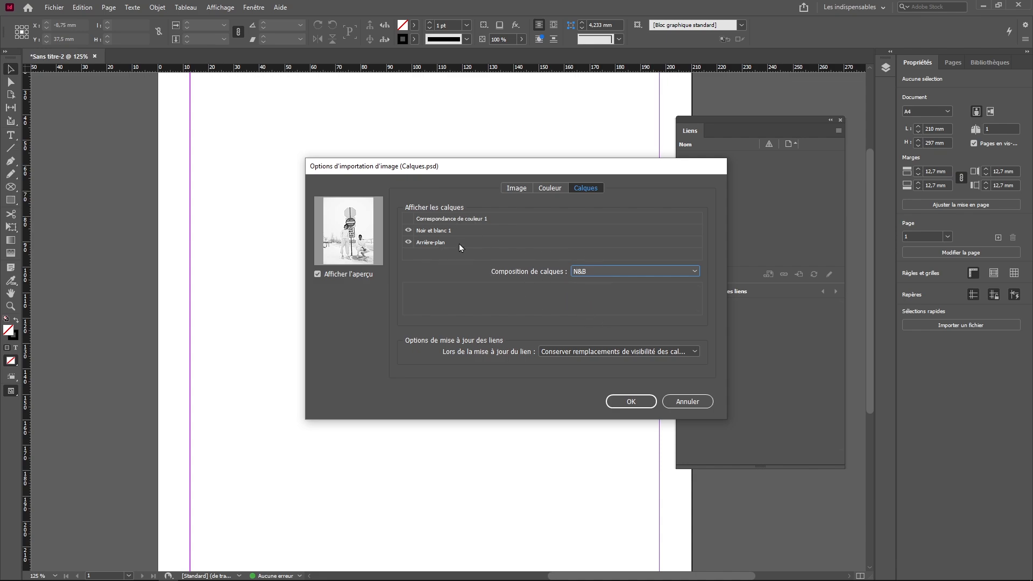
Confirm the import options and place Calques.psd in the upper part of the page at about 85 × 113 mm.
click(624, 401)
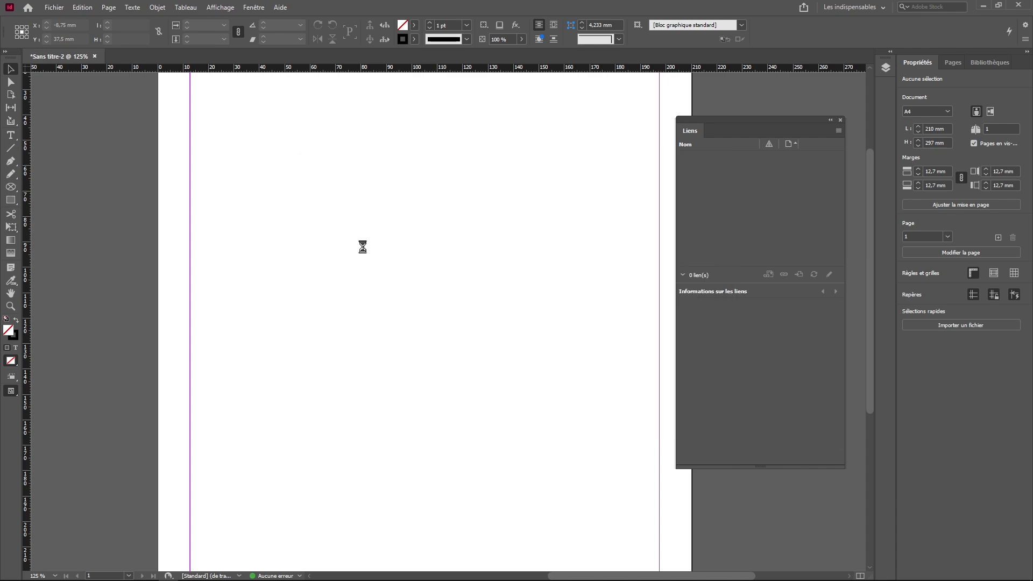
drag(287, 136, 581, 419)
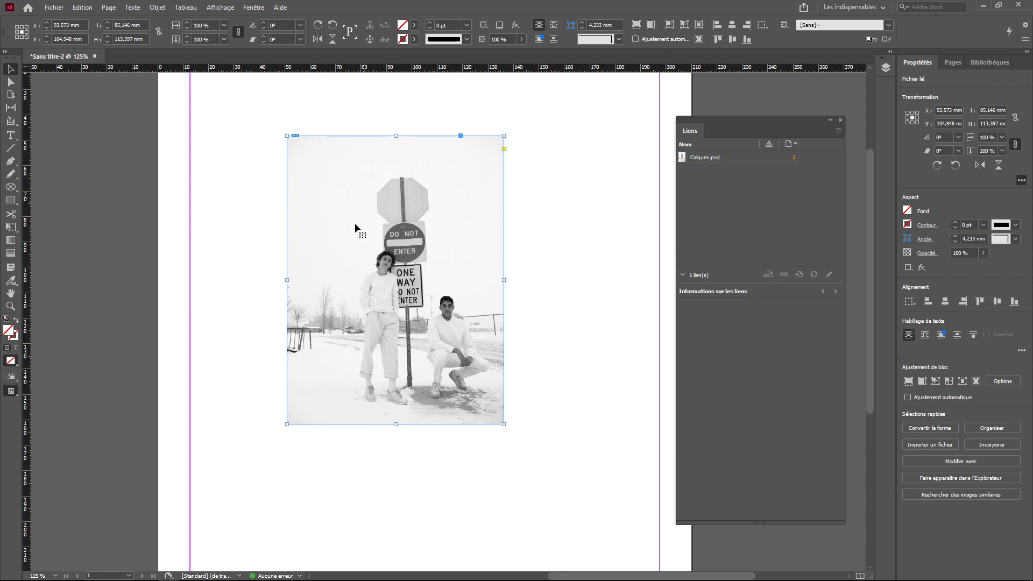
In the placed image's object layer options, show the Correspondance de couleur 1 layer and select a different layer composition.
right_click(347, 203)
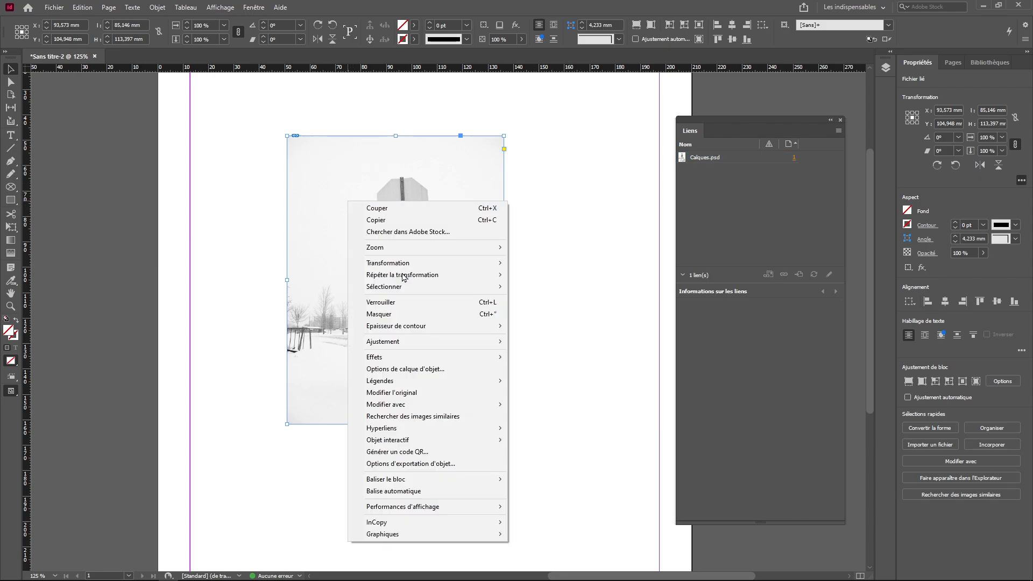
click(411, 372)
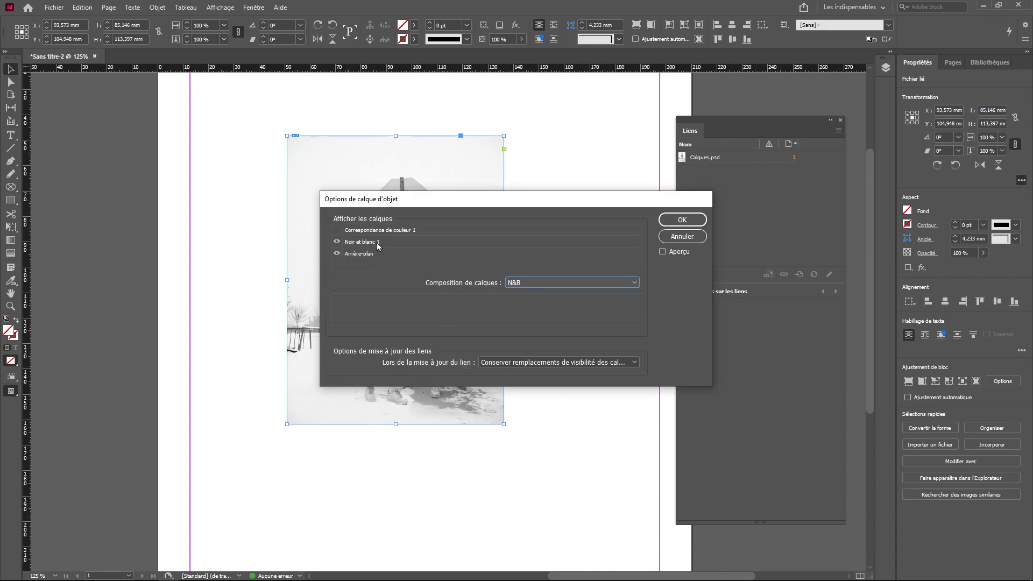
drag(422, 205, 496, 206)
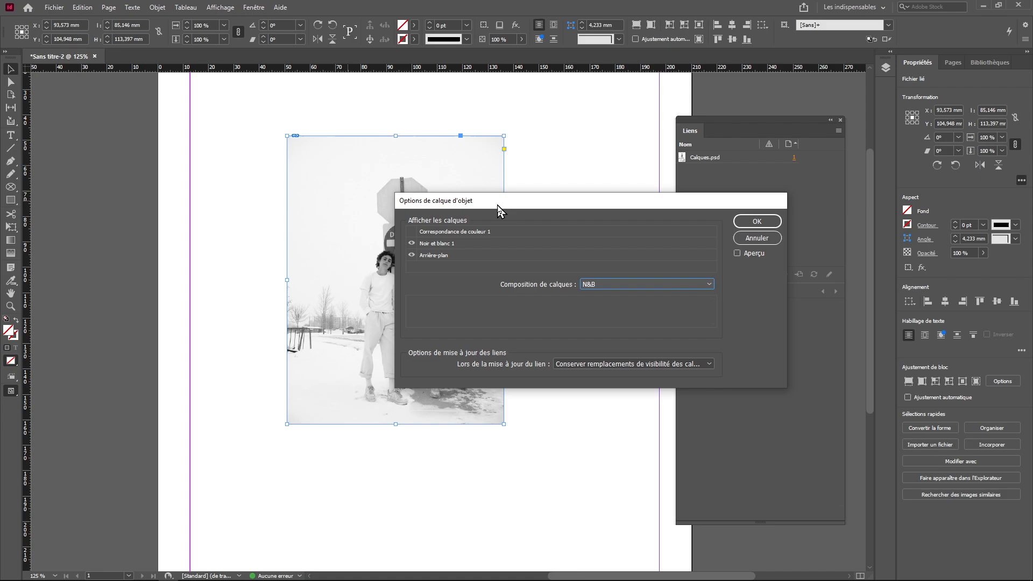
click(411, 232)
click(612, 282)
click(601, 321)
click(757, 224)
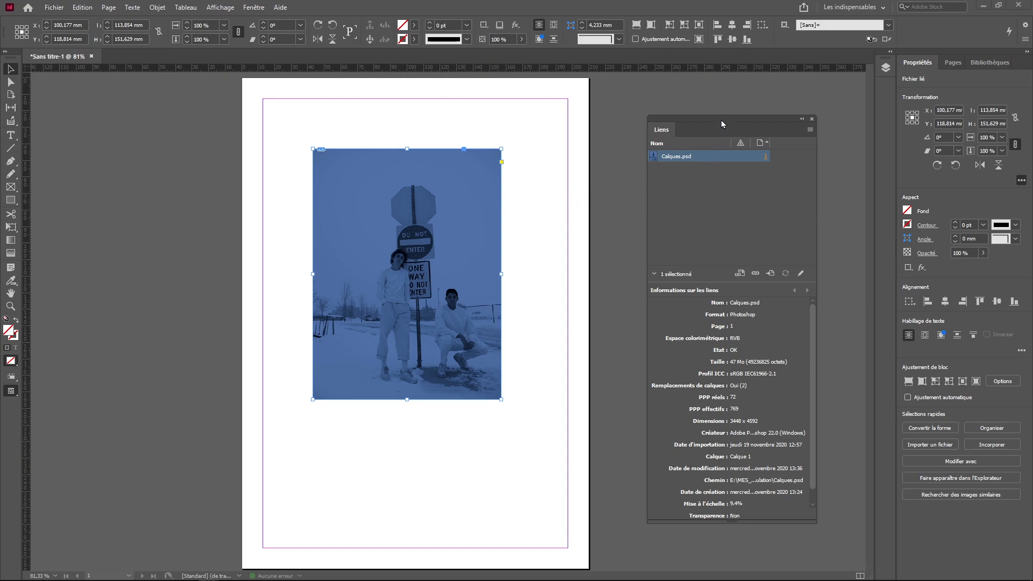
Embed the Calques.psd link in the Sans titre-1 document.
drag(721, 120, 707, 119)
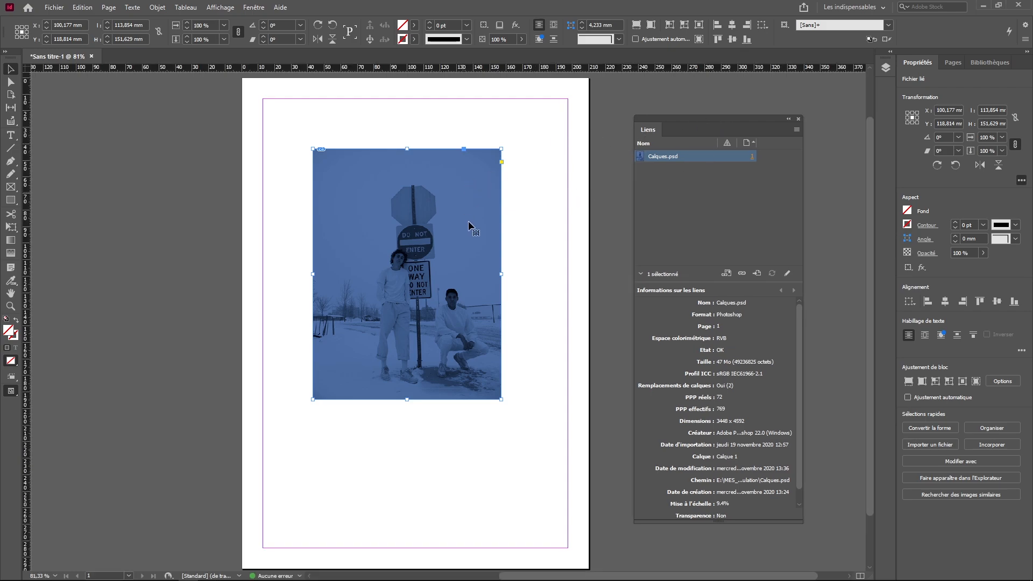
click(797, 130)
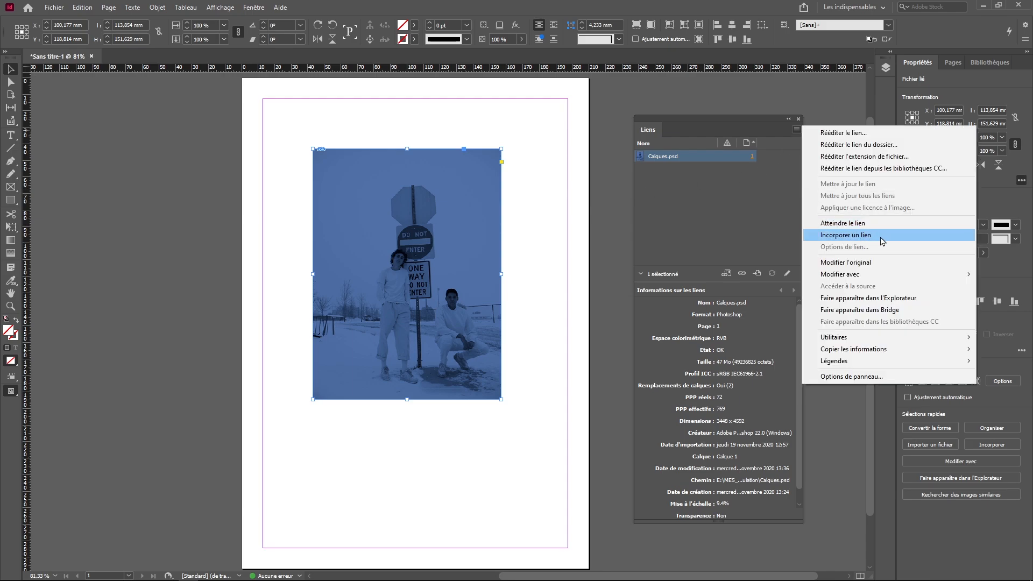
click(897, 241)
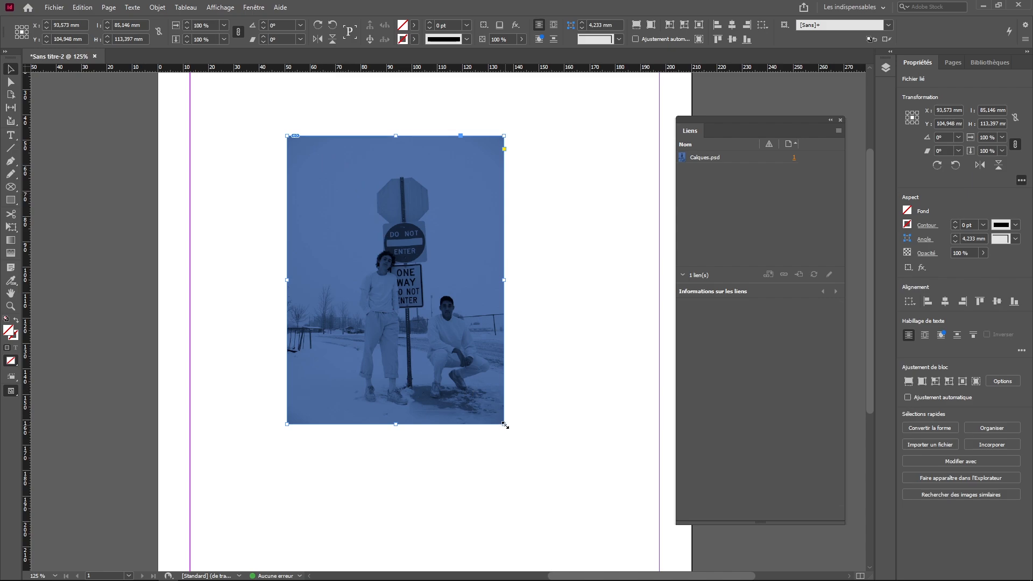
Enlarge the image's frame around its centre to about 114 × 152 mm and fill it with the cyan swatch C=100 M=0 J=0 N=0.
drag(504, 426, 542, 461)
drag(540, 462, 541, 462)
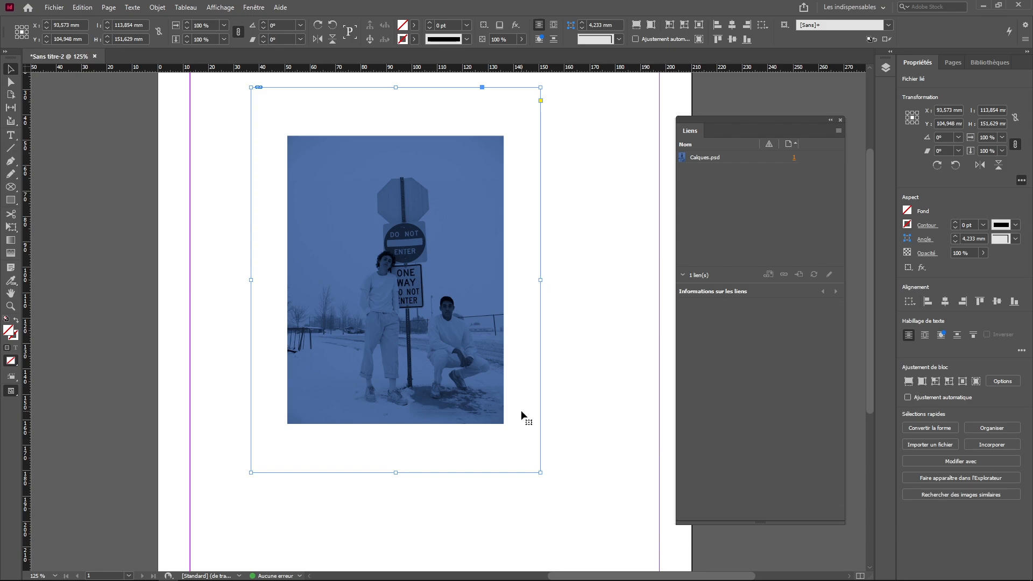
click(414, 24)
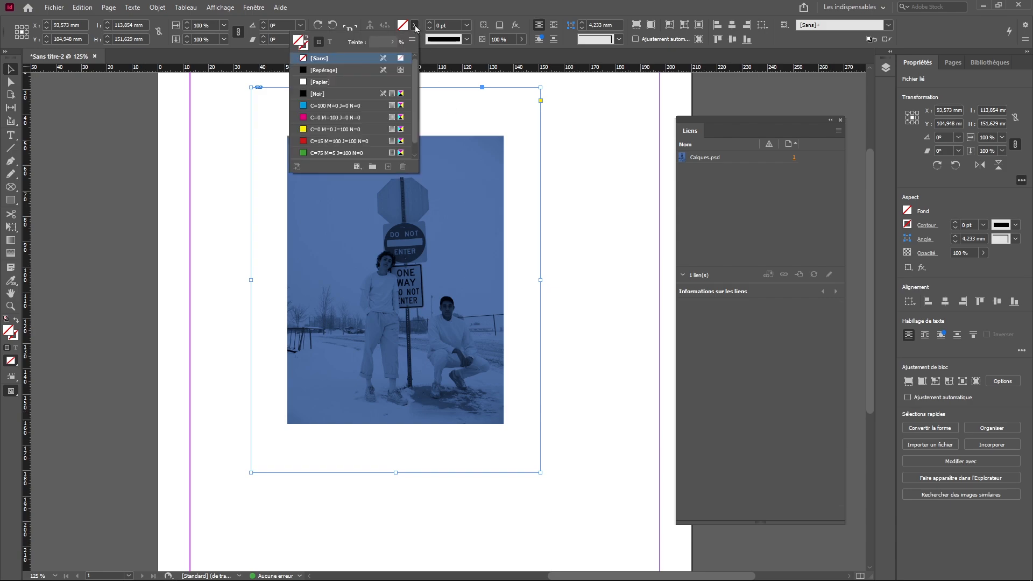
click(305, 107)
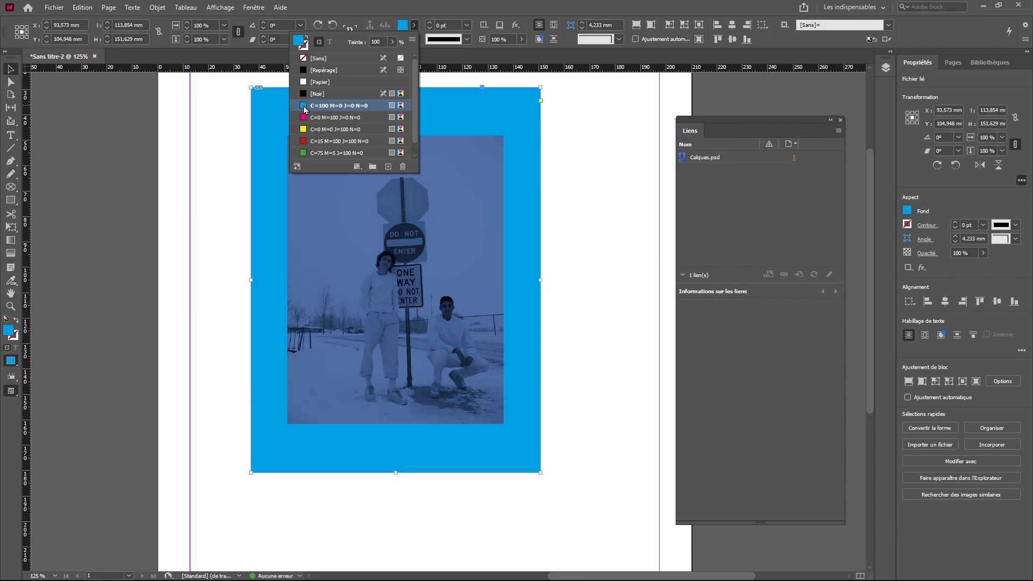
click(568, 195)
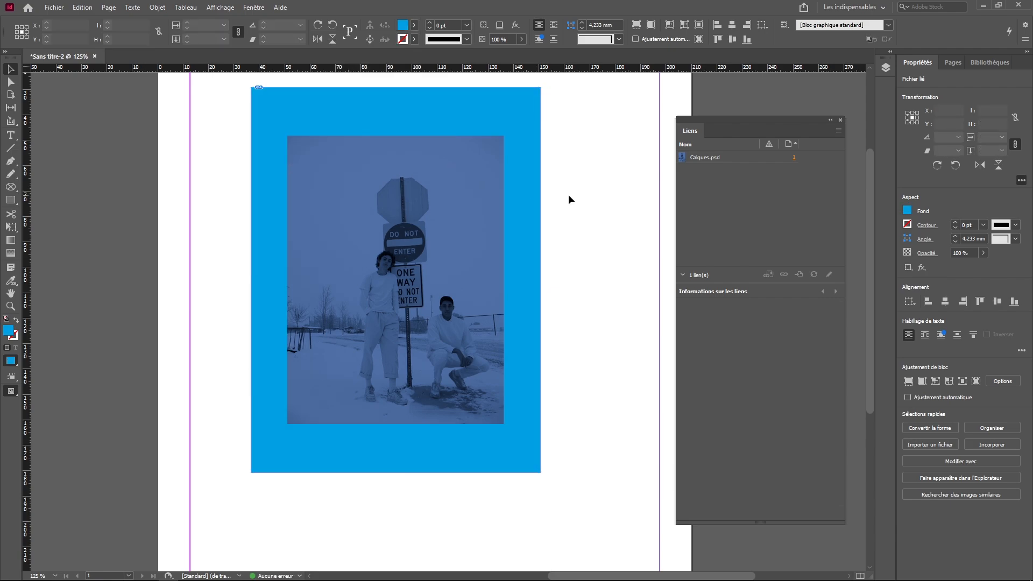
Try the red C=15 M=100 J=100 N=0 fill on the image frame and replace it with dark blue C=100 M=90 J=10 N=0.
click(491, 115)
click(414, 24)
click(304, 142)
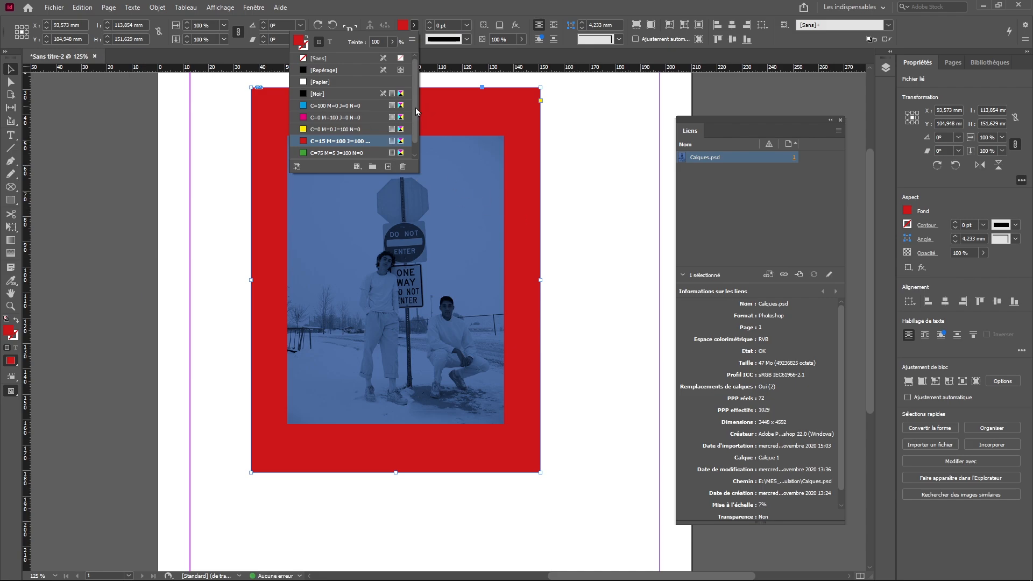
scroll(334, 141, down, 1)
click(322, 154)
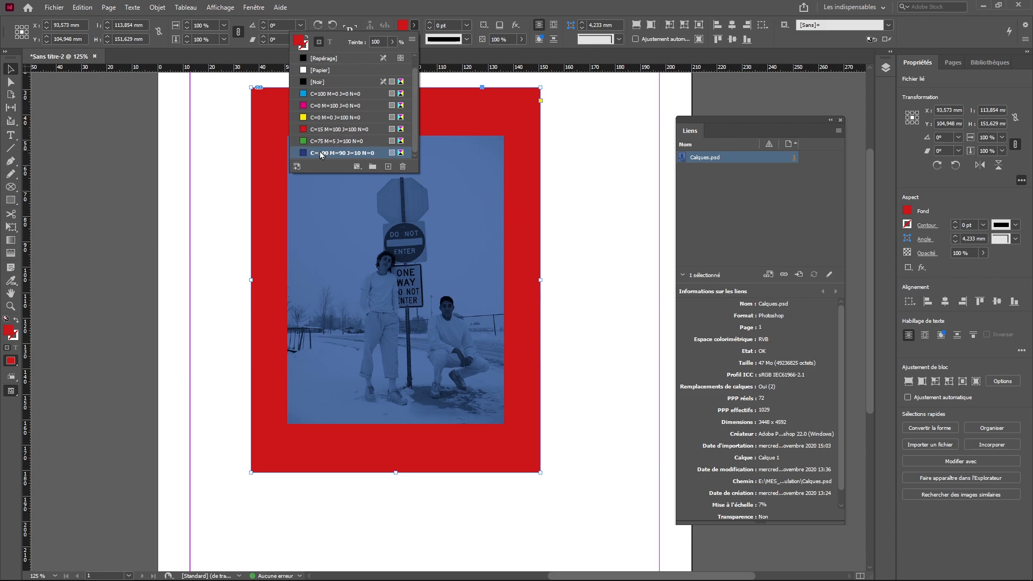
click(574, 205)
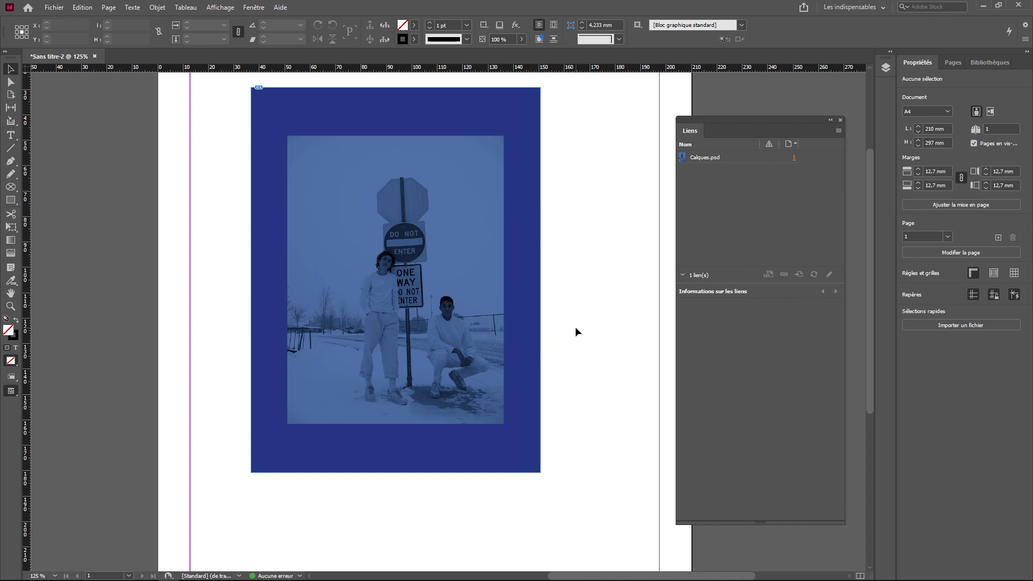